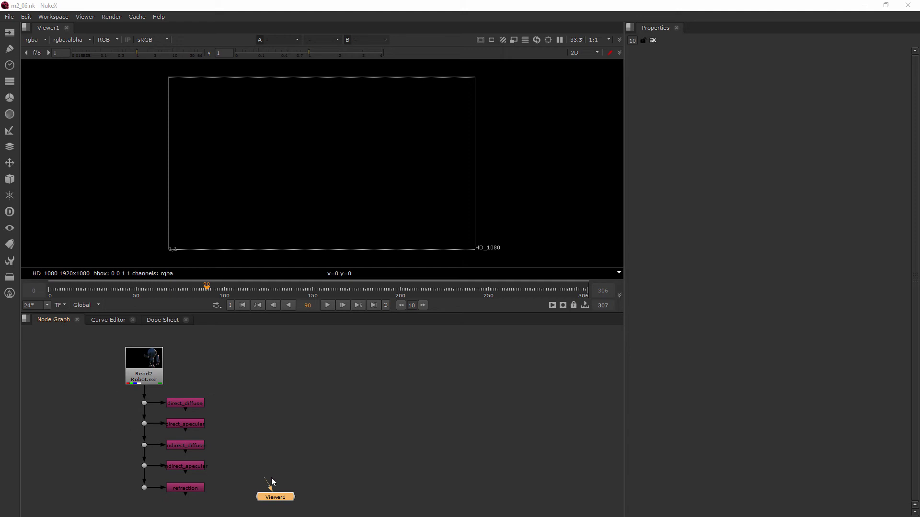
Step: Connect Viewer1 to the direct_diffuse Shuffle node to show the robot's direct diffuse pass
{"action": "left_click_drag", "start_coordinate": [265, 479], "coordinate": [189, 403]}
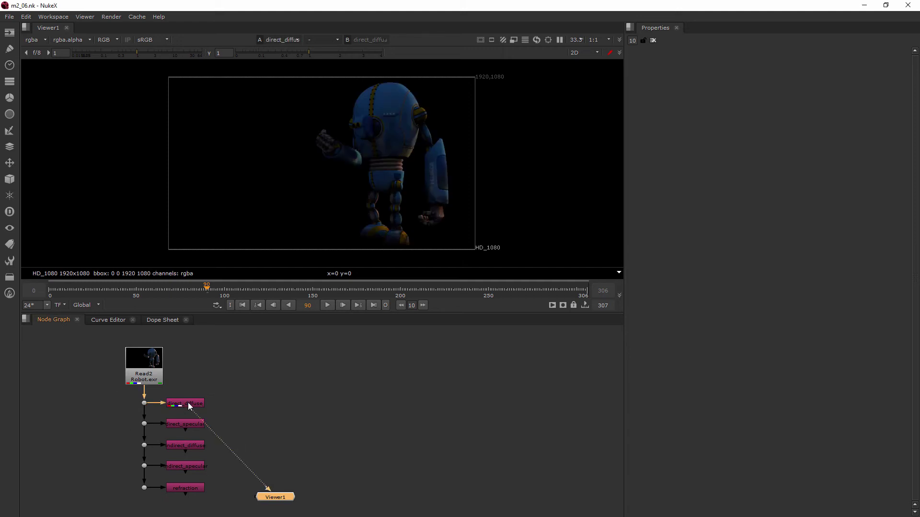
{"action": "left_click", "coordinate": [243, 413]}
Step: Create Merge1 with direct_diffuse on B and direct_specular on A, and view it
{"action": "key", "text": "Tab"}
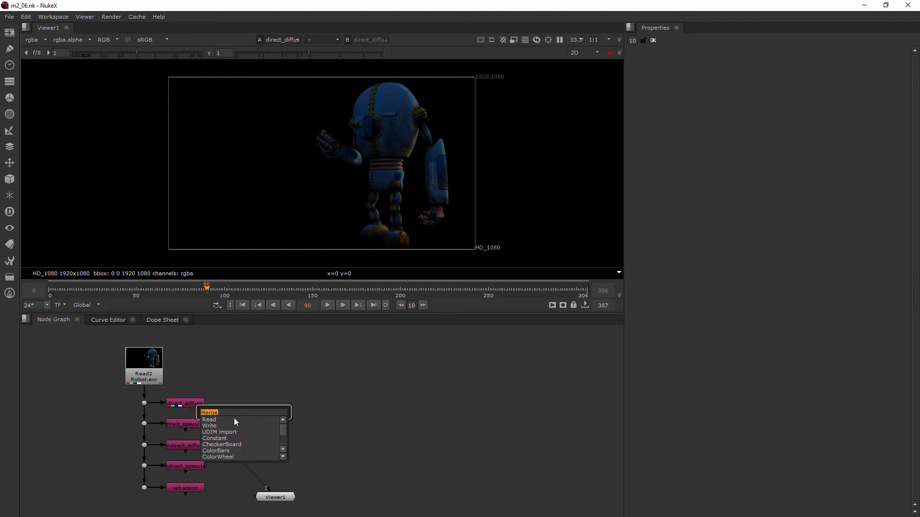
{"action": "key", "text": "Return"}
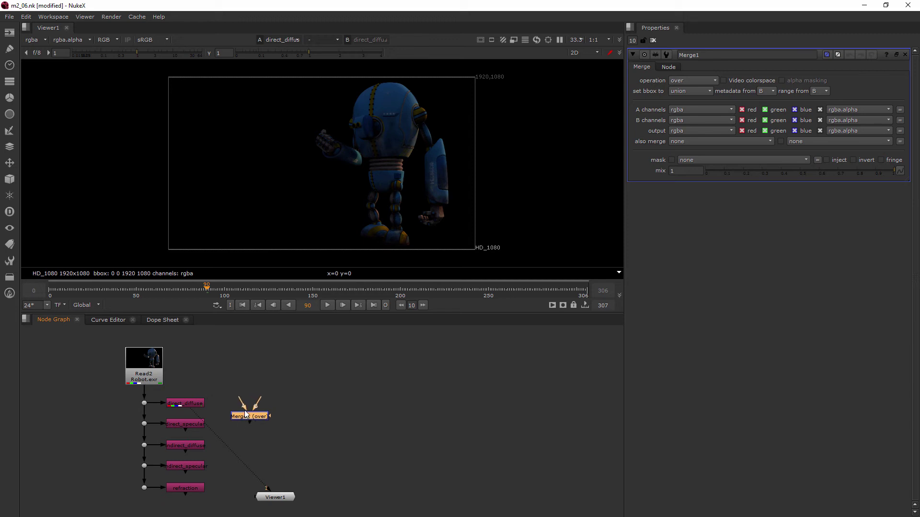
{"action": "scroll", "coordinate": [304, 410], "scroll_direction": "down", "scroll_amount": 2}
{"action": "scroll", "coordinate": [305, 410], "scroll_direction": "up", "scroll_amount": 2}
{"action": "left_click_drag", "start_coordinate": [259, 403], "coordinate": [324, 433]}
{"action": "left_click_drag", "start_coordinate": [223, 404], "coordinate": [255, 405]}
{"action": "key", "text": "1"}
{"action": "left_click_drag", "start_coordinate": [318, 434], "coordinate": [238, 411]}
{"action": "left_click_drag", "start_coordinate": [224, 423], "coordinate": [194, 424]}
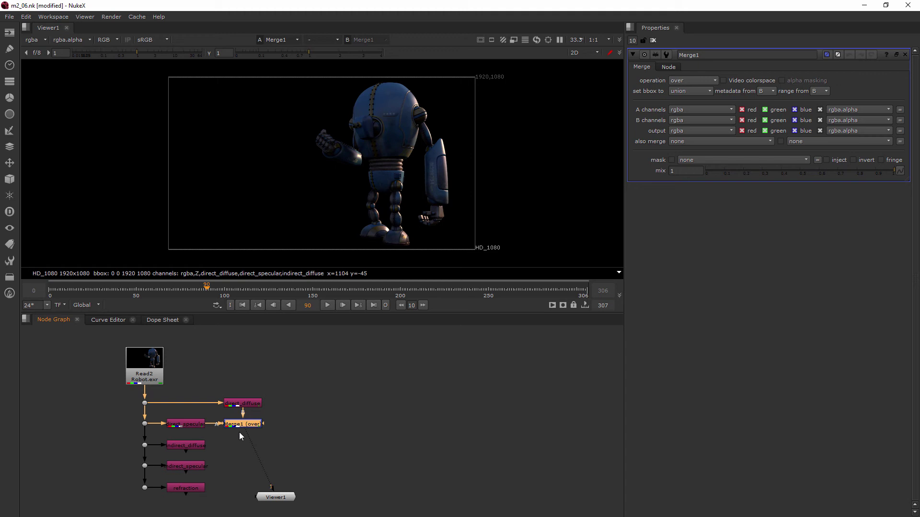
Step: Compare the merge result against the direct_diffuse pass and the original Read2 image
{"action": "key", "text": "1"}
{"action": "mouse_move", "coordinate": [255, 416]}
{"action": "left_mouse_down"}
{"action": "mouse_move", "coordinate": [203, 425]}
{"action": "mouse_move", "coordinate": [242, 427]}
{"action": "left_mouse_up"}
{"action": "mouse_move", "coordinate": [247, 435]}
{"action": "left_mouse_down"}
{"action": "mouse_move", "coordinate": [158, 377]}
{"action": "mouse_move", "coordinate": [245, 424]}
{"action": "left_mouse_up"}
Step: Create Merge2 with Merge1 on B and indirect_diffuse on A, and view it
{"action": "left_click", "coordinate": [237, 453]}
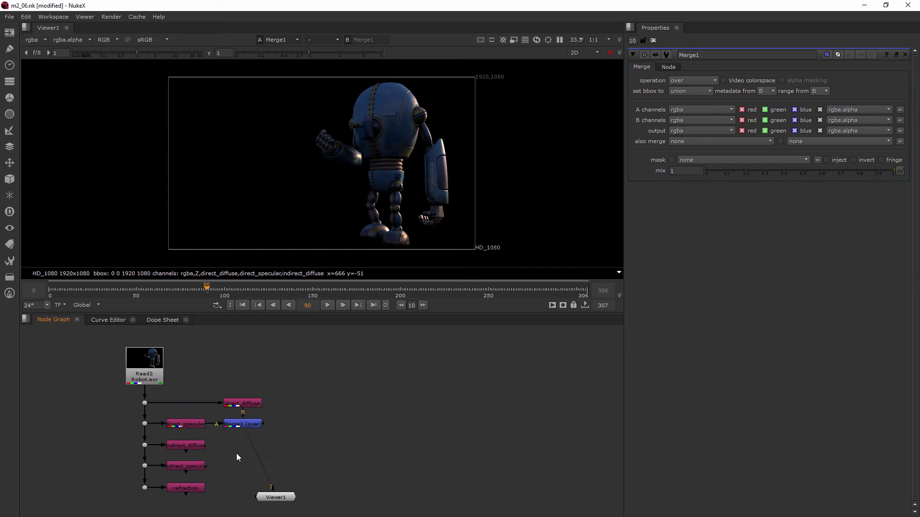
{"action": "key", "text": "Tab"}
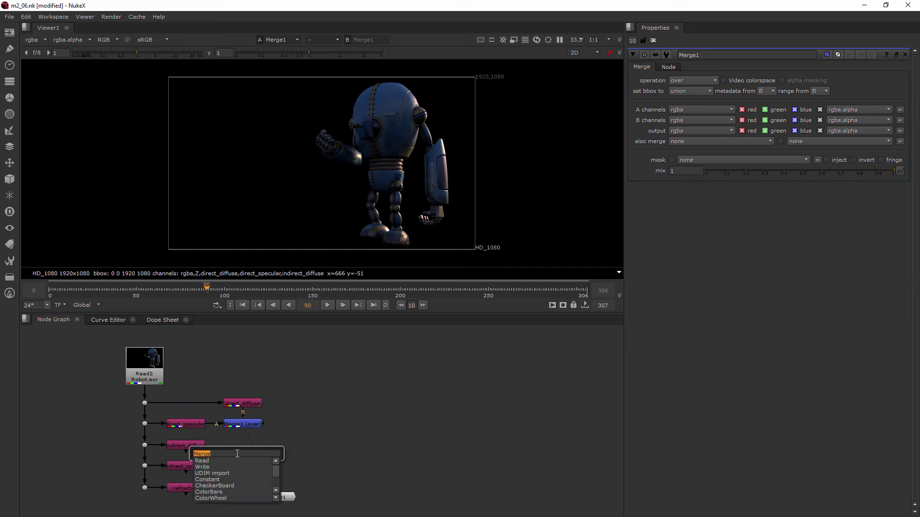
{"action": "key", "text": "Return"}
{"action": "mouse_move", "coordinate": [238, 445]}
{"action": "left_mouse_down"}
{"action": "mouse_move", "coordinate": [243, 425]}
{"action": "mouse_move", "coordinate": [190, 446]}
{"action": "mouse_move", "coordinate": [240, 450]}
{"action": "left_mouse_up"}
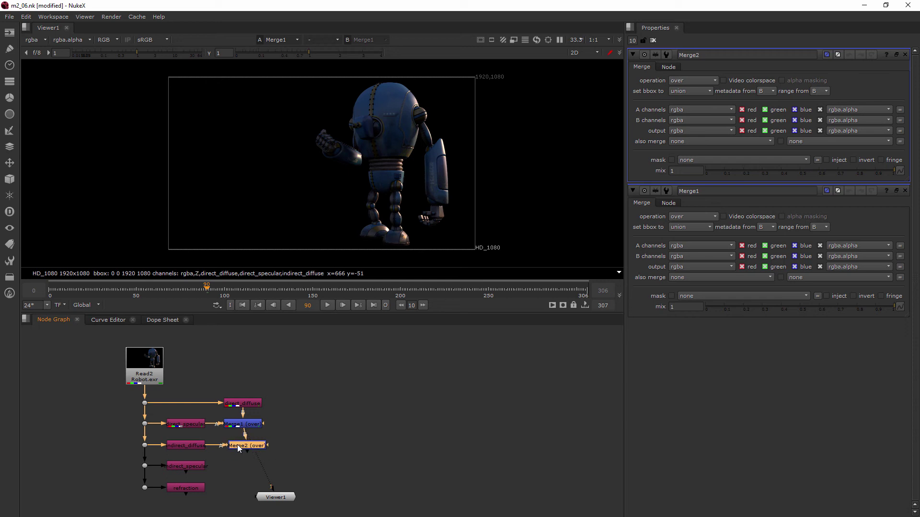
{"action": "key", "text": "1"}
Step: Toggle Merge2 off and on to compare before and after, then frame the whole tree
{"action": "key", "text": "d"}
{"action": "key", "text": "d"}
{"action": "key", "text": "d"}
{"action": "key", "text": "d"}
{"action": "key", "text": "d"}
{"action": "key", "text": "d"}
{"action": "scroll", "coordinate": [399, 152], "scroll_direction": "up", "scroll_amount": 2}
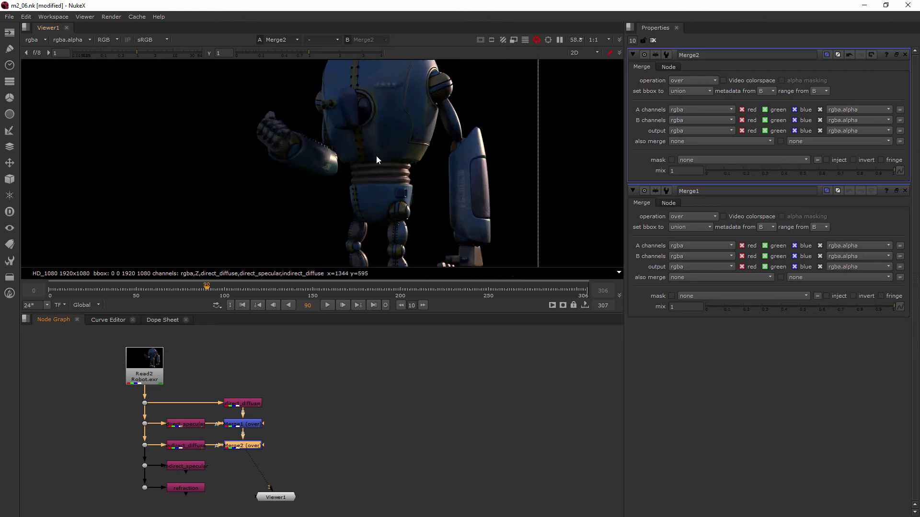
{"action": "scroll", "coordinate": [377, 158], "scroll_direction": "up", "scroll_amount": 2}
{"action": "key", "text": "d"}
{"action": "key", "text": "d"}
{"action": "key", "text": "d"}
{"action": "key", "text": "d"}
{"action": "key", "text": "d"}
{"action": "key", "text": "d"}
{"action": "key", "text": "d"}
{"action": "key", "text": "d"}
{"action": "scroll", "coordinate": [374, 156], "scroll_direction": "down", "scroll_amount": 2}
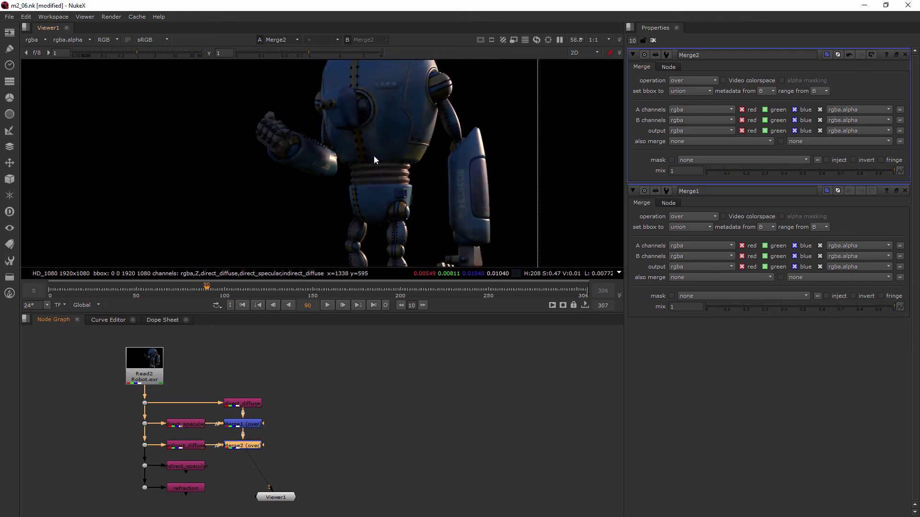
{"action": "scroll", "coordinate": [373, 156], "scroll_direction": "down", "scroll_amount": 2}
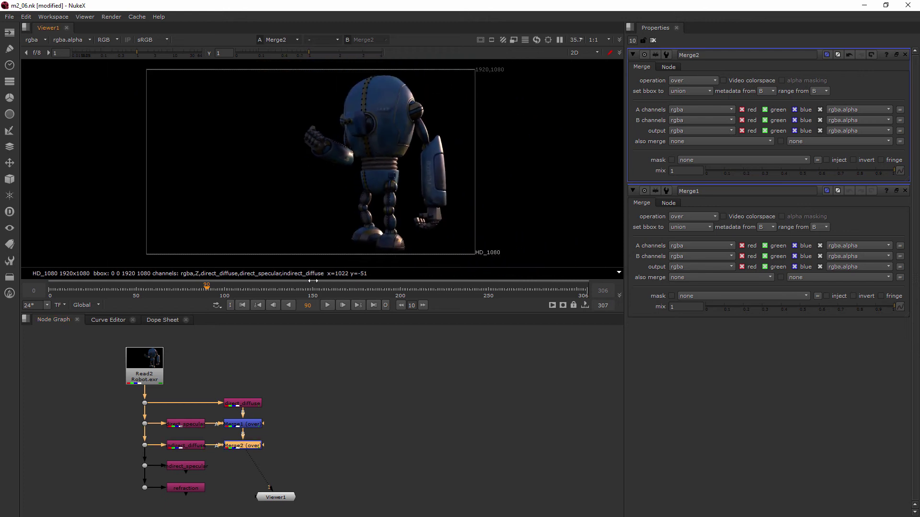
{"action": "middle_click_drag", "start_coordinate": [298, 395], "coordinate": [304, 367]}
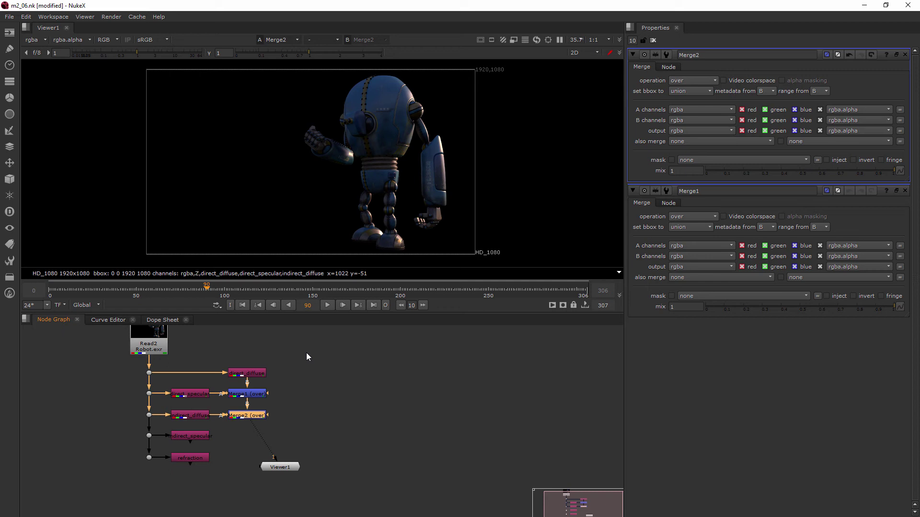
Step: Insert Merge3 below Merge2 with indirect_specular on its A input, and toggle it to compare
{"action": "left_click", "coordinate": [309, 405]}
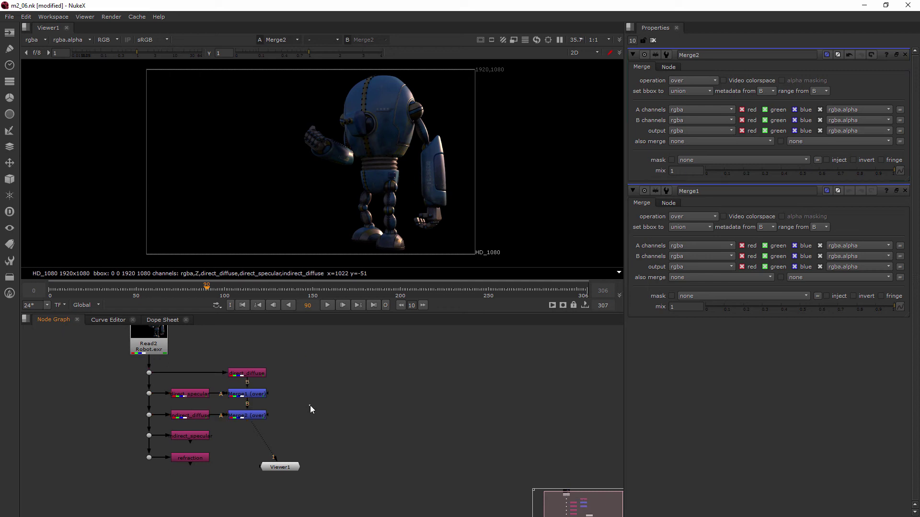
{"action": "key", "text": "Tab"}
{"action": "type", "text": "mer"}
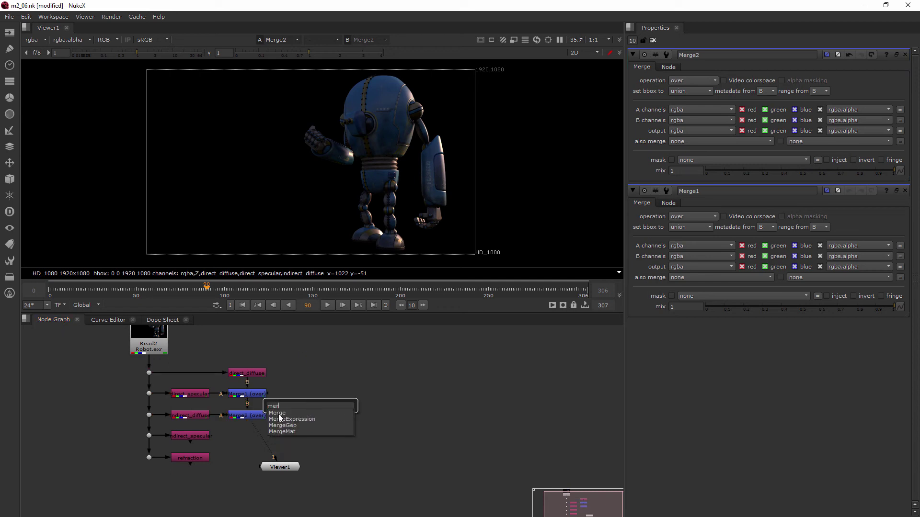
{"action": "left_click", "coordinate": [278, 414]}
{"action": "left_click_drag", "start_coordinate": [306, 410], "coordinate": [261, 438]}
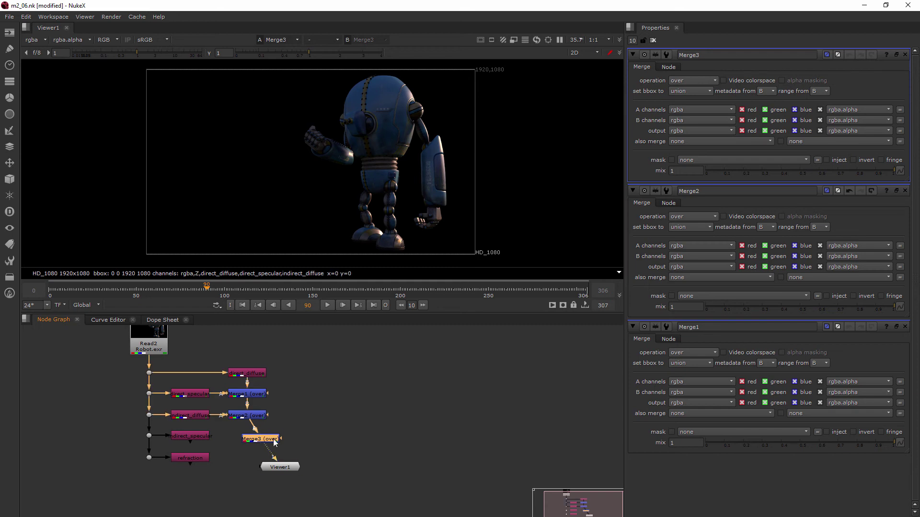
{"action": "left_click_drag", "start_coordinate": [268, 443], "coordinate": [200, 437]}
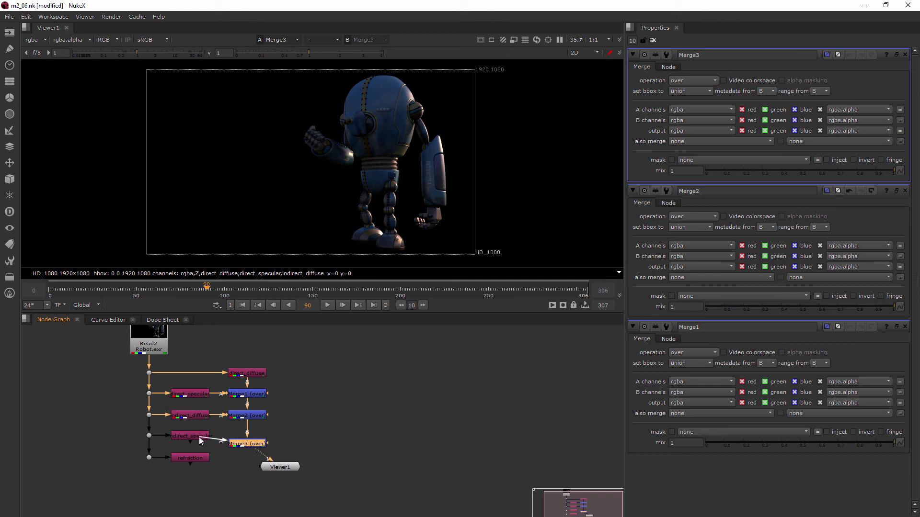
{"action": "left_click_drag", "start_coordinate": [258, 448], "coordinate": [257, 442]}
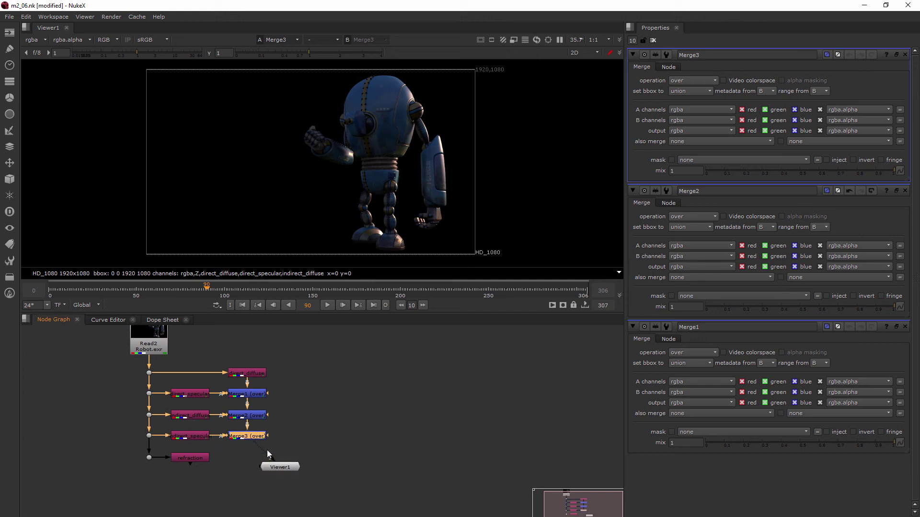
{"action": "key", "text": "d"}
{"action": "key", "text": "d"}
{"action": "key", "text": "d"}
{"action": "key", "text": "d"}
Step: Add Merge4 under Merge3 with refraction on its A input, with Viewer1 placed beneath it
{"action": "left_click_drag", "start_coordinate": [274, 467], "coordinate": [259, 489]}
{"action": "key", "text": "Tab"}
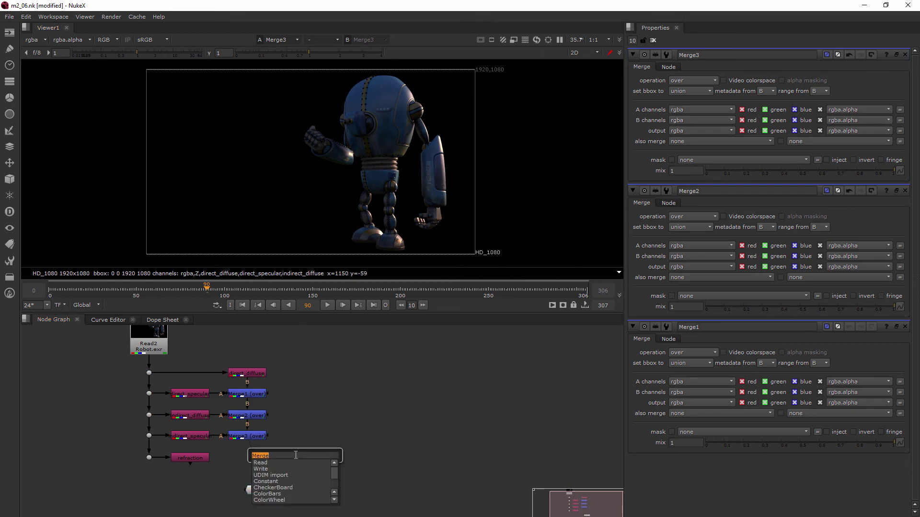
{"action": "key", "text": "Return"}
{"action": "left_click_drag", "start_coordinate": [295, 455], "coordinate": [201, 455]}
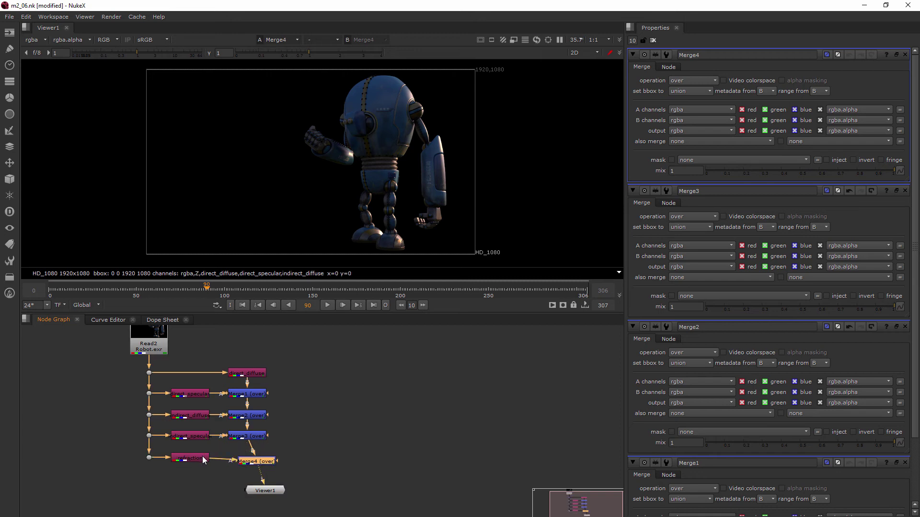
{"action": "left_click_drag", "start_coordinate": [254, 466], "coordinate": [244, 463]}
{"action": "left_click_drag", "start_coordinate": [270, 494], "coordinate": [153, 342]}
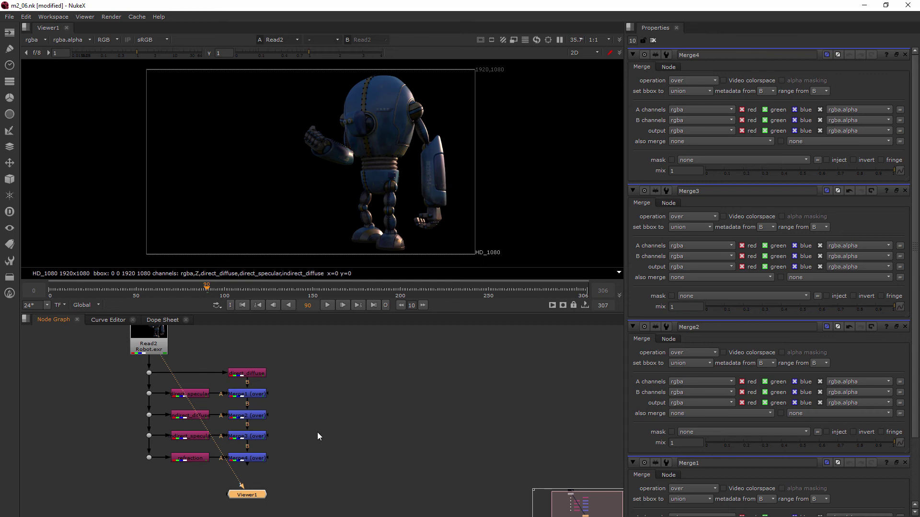
Step: Reconnect Viewer1 to the merge chain and nudge indirect_diffuse slightly right
{"action": "left_click_drag", "start_coordinate": [162, 359], "coordinate": [107, 476]}
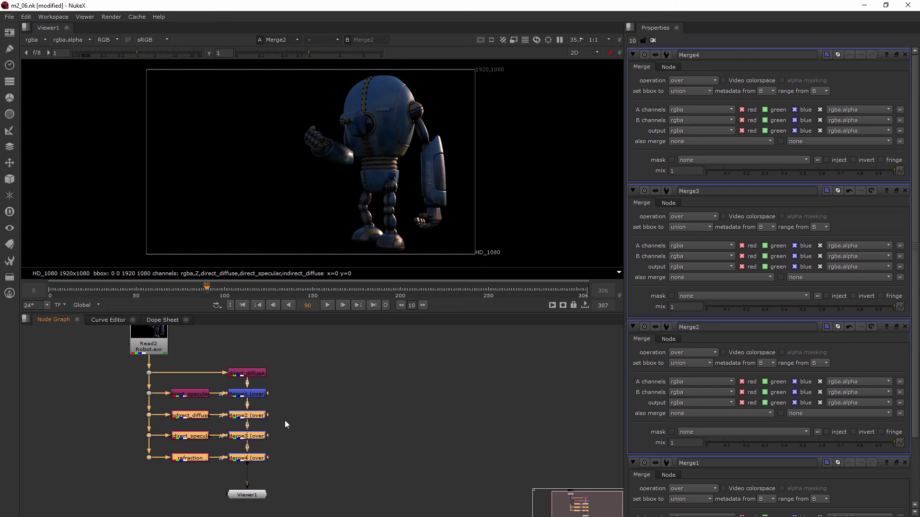
{"action": "left_click", "coordinate": [284, 421]}
{"action": "left_click", "coordinate": [197, 417]}
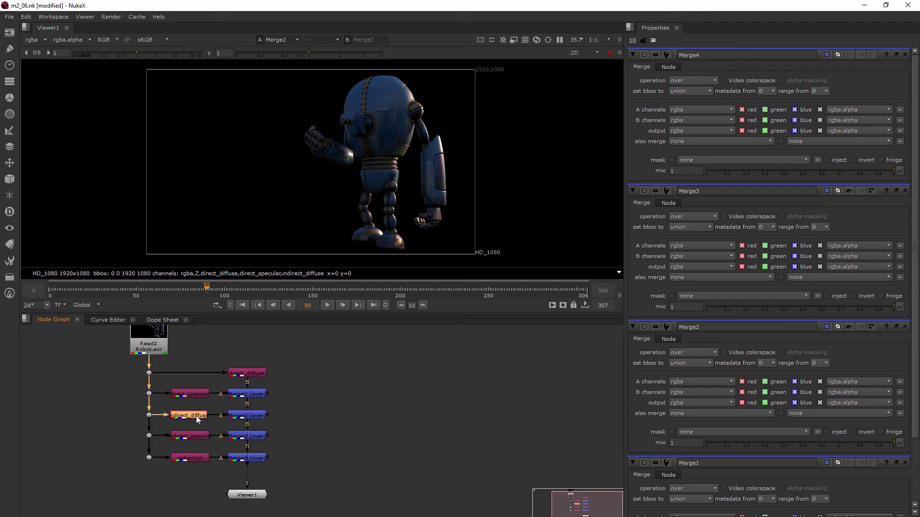
{"action": "left_click_drag", "start_coordinate": [194, 418], "coordinate": [205, 418]}
Step: Shift direct_diffuse and Merge1–Merge4 right and place Viewer1 beside the chain
{"action": "left_click_drag", "start_coordinate": [290, 407], "coordinate": [237, 458]}
{"action": "left_click_drag", "start_coordinate": [310, 331], "coordinate": [223, 479]}
{"action": "left_click_drag", "start_coordinate": [243, 419], "coordinate": [292, 419]}
{"action": "left_click", "coordinate": [376, 432]}
{"action": "left_click_drag", "start_coordinate": [256, 499], "coordinate": [375, 485]}
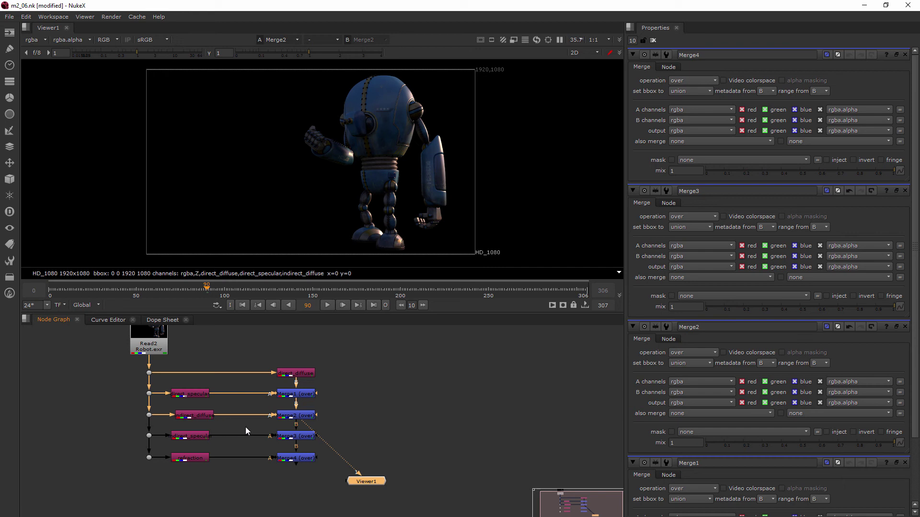
{"action": "left_click", "coordinate": [194, 416]}
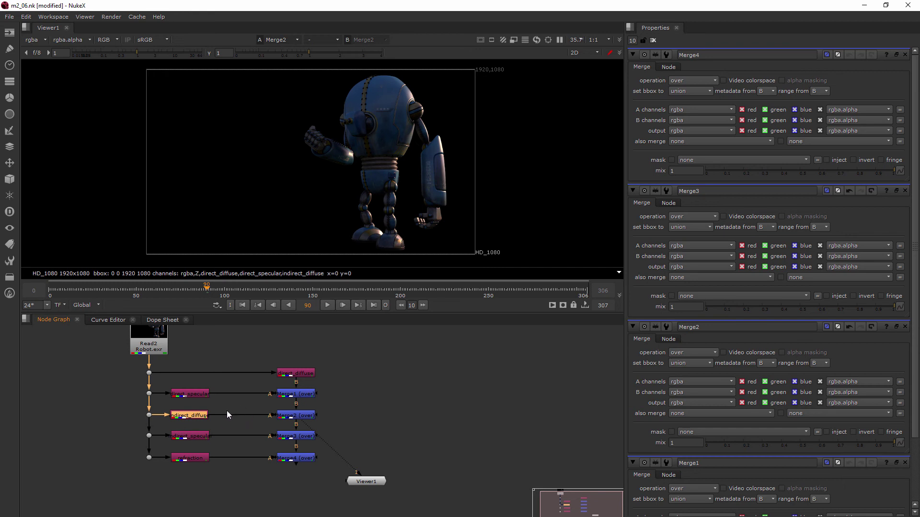
Step: Insert a ColorCorrect1 node between indirect_diffuse and Merge2, nudging it along the pipe
{"action": "left_click", "coordinate": [345, 396]}
{"action": "key", "text": "Tab"}
{"action": "type", "text": "dolo"}
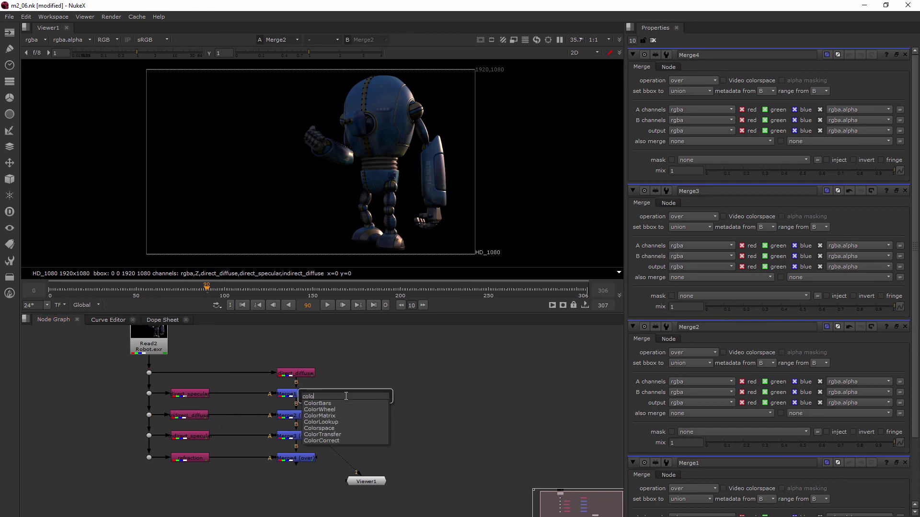
{"action": "left_click", "coordinate": [331, 441]}
{"action": "left_click_drag", "start_coordinate": [352, 395], "coordinate": [246, 419]}
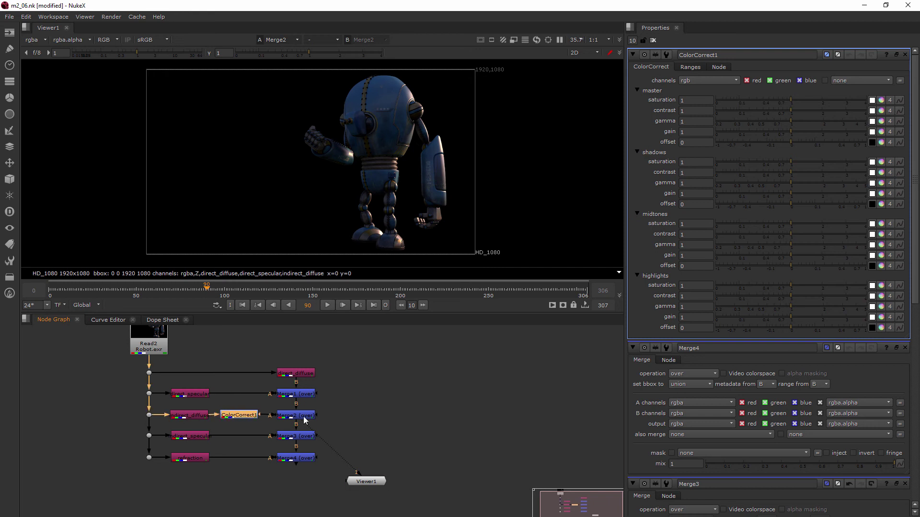
{"action": "left_click_drag", "start_coordinate": [249, 416], "coordinate": [251, 415]}
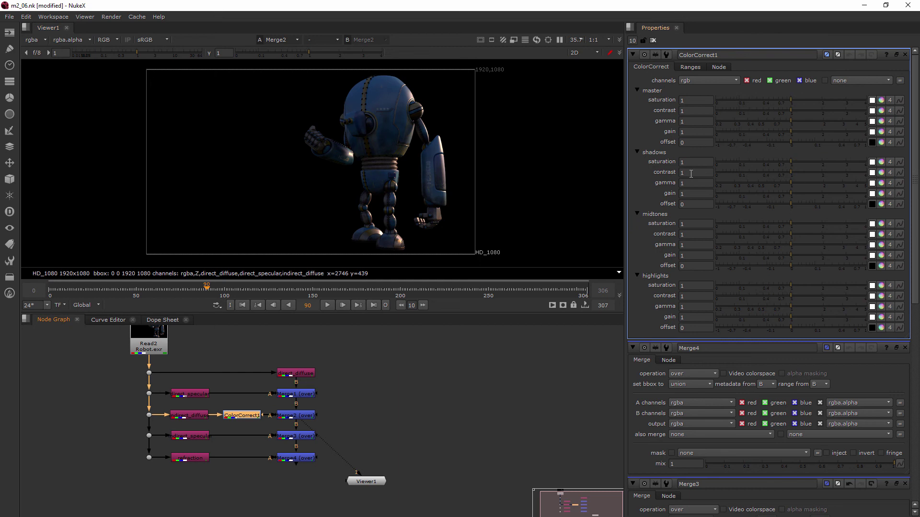
Step: Set ColorCorrect1's master gain to 0.733, 1.533, 0.733 using the colour wheel's green slider
{"action": "left_click", "coordinate": [881, 132]}
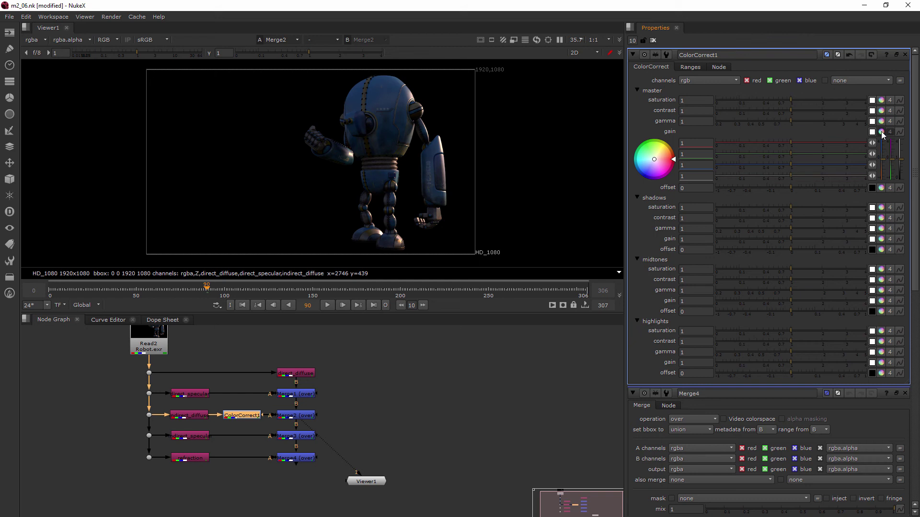
{"action": "mouse_move", "coordinate": [890, 149]}
{"action": "left_mouse_down"}
{"action": "mouse_move", "coordinate": [897, 191]}
{"action": "mouse_move", "coordinate": [896, 171]}
{"action": "left_mouse_up"}
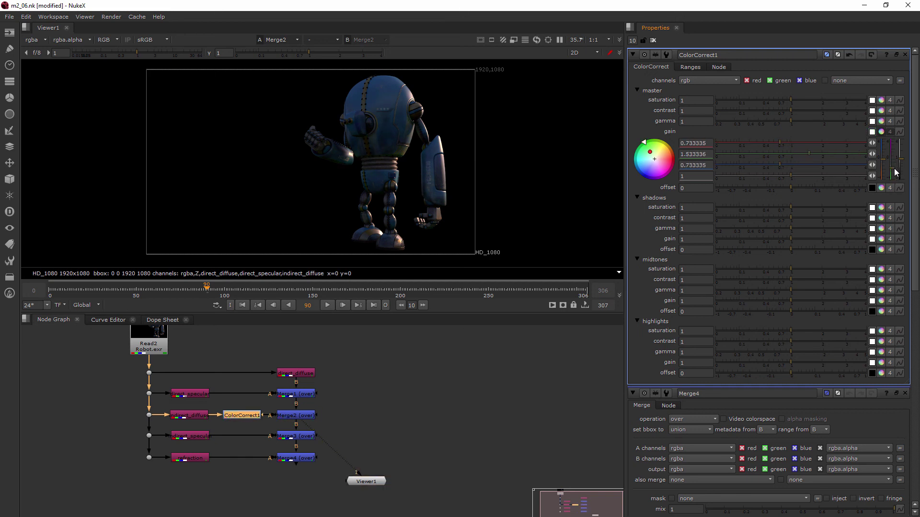
{"action": "scroll", "coordinate": [382, 190], "scroll_direction": "up", "scroll_amount": 5}
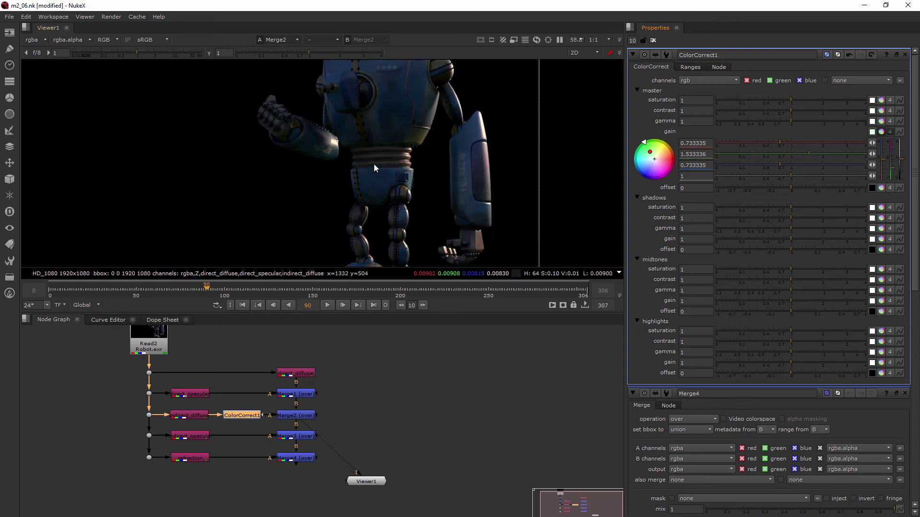
{"action": "scroll", "coordinate": [395, 146], "scroll_direction": "down", "scroll_amount": 5}
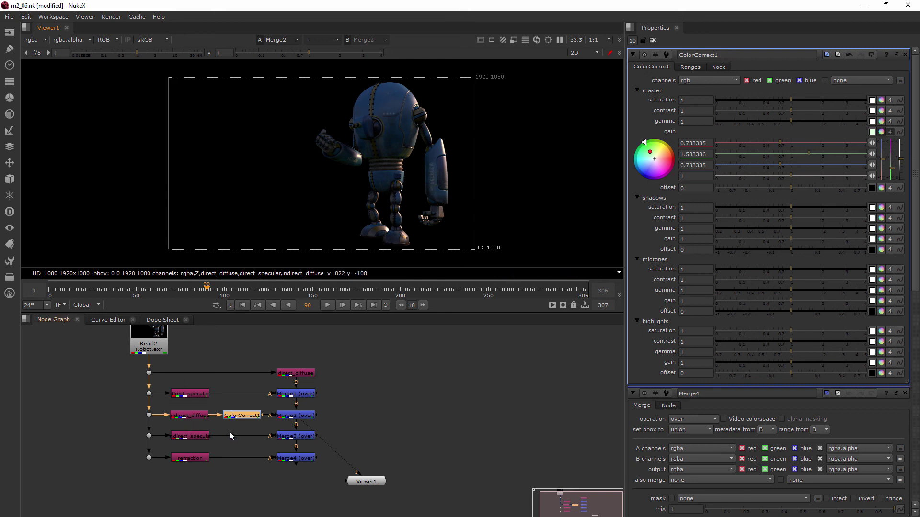
Step: View indirect_specular, refraction, direct_specular, then indirect_specular again, each alone in Viewer1
{"action": "key", "text": "1"}
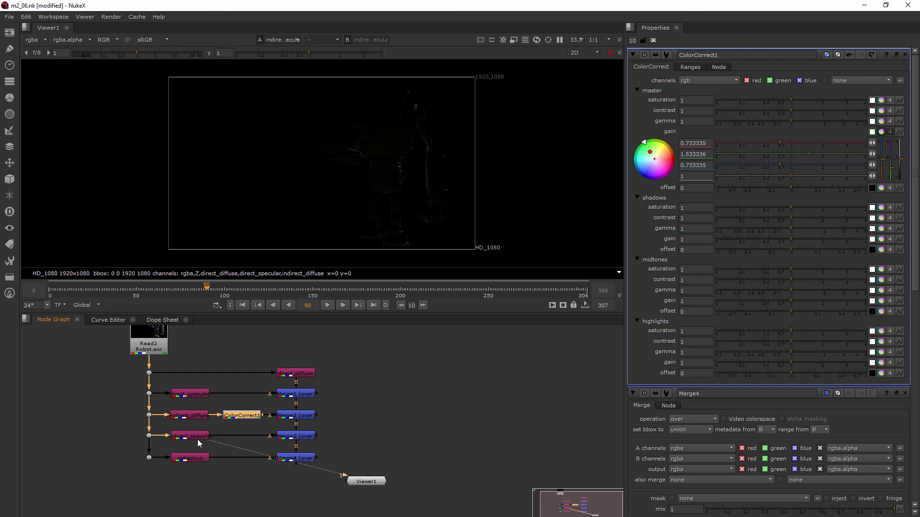
{"action": "left_click", "coordinate": [200, 457]}
{"action": "key", "text": "1"}
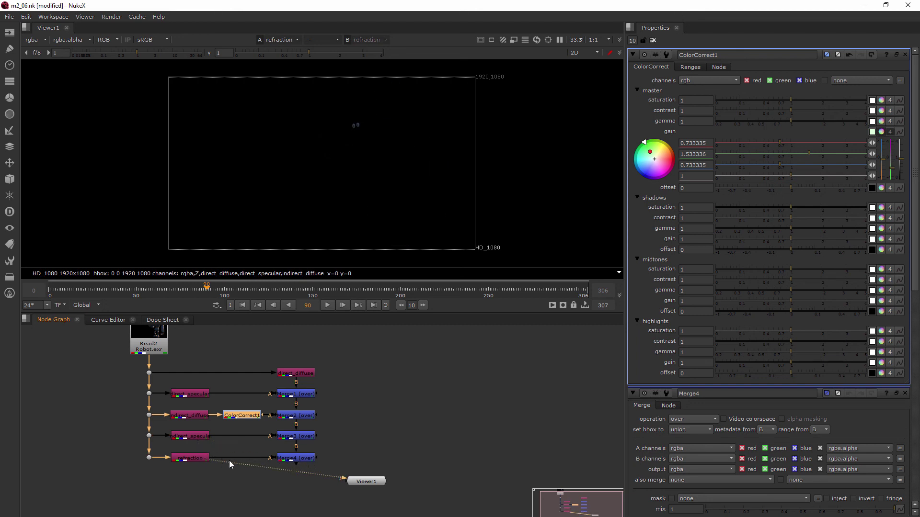
{"action": "left_click", "coordinate": [202, 395]}
{"action": "key", "text": "1"}
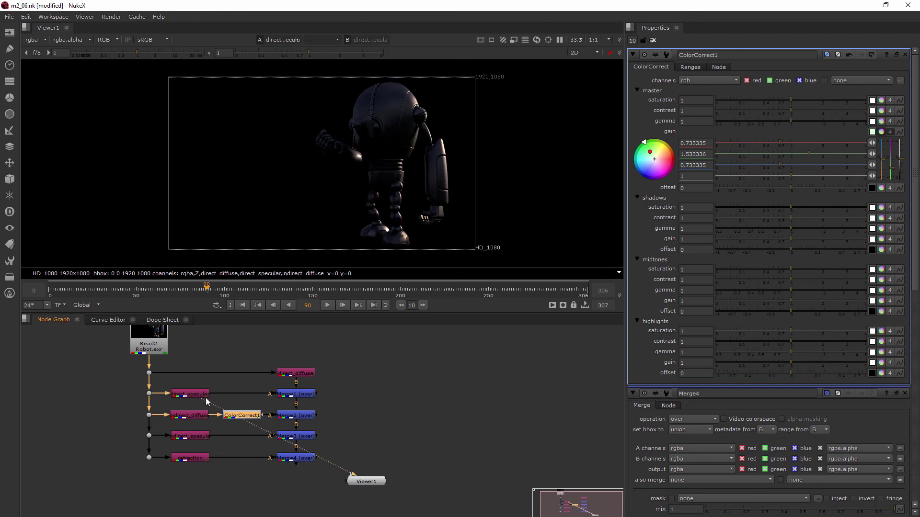
{"action": "left_click", "coordinate": [201, 437]}
{"action": "key", "text": "1"}
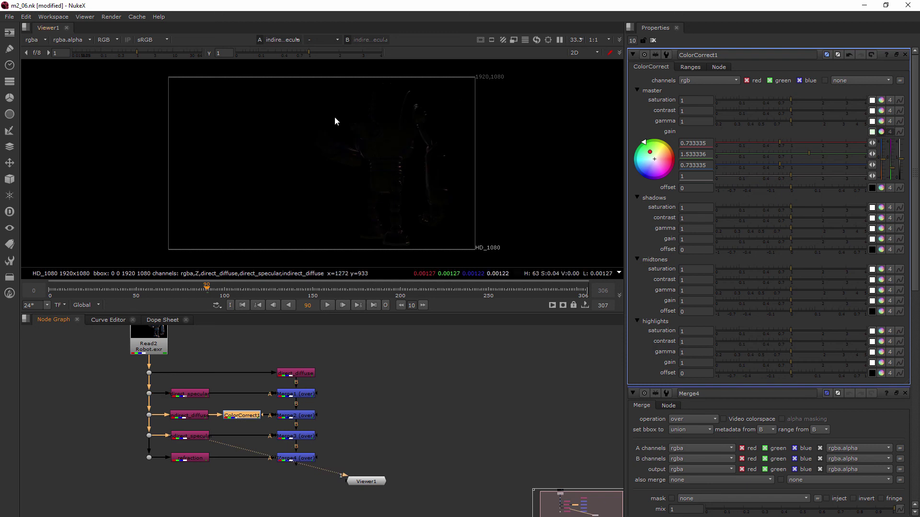
{"action": "scroll", "coordinate": [386, 99], "scroll_direction": "up", "scroll_amount": 3}
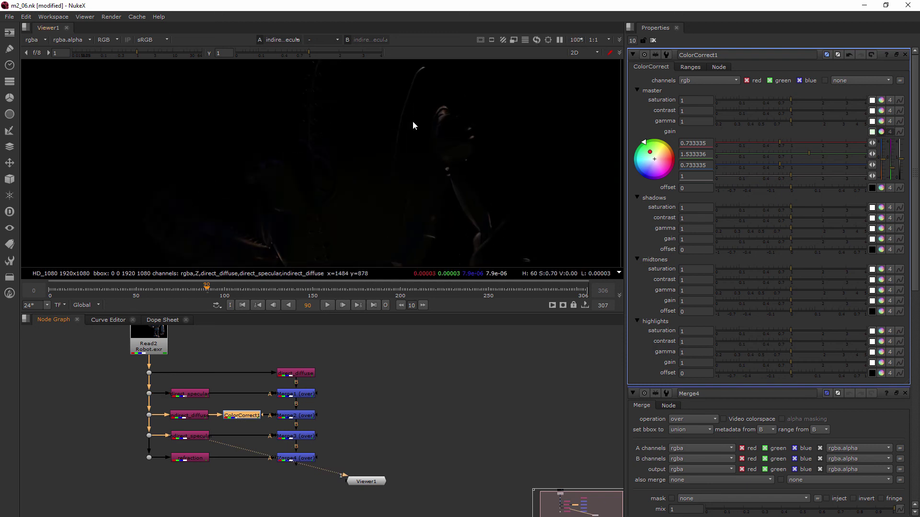
{"action": "scroll", "coordinate": [410, 127], "scroll_direction": "down", "scroll_amount": 2}
Step: Insert ColorCorrect2 between indirect_specular and Merge3 and view its output
{"action": "left_click", "coordinate": [357, 410]}
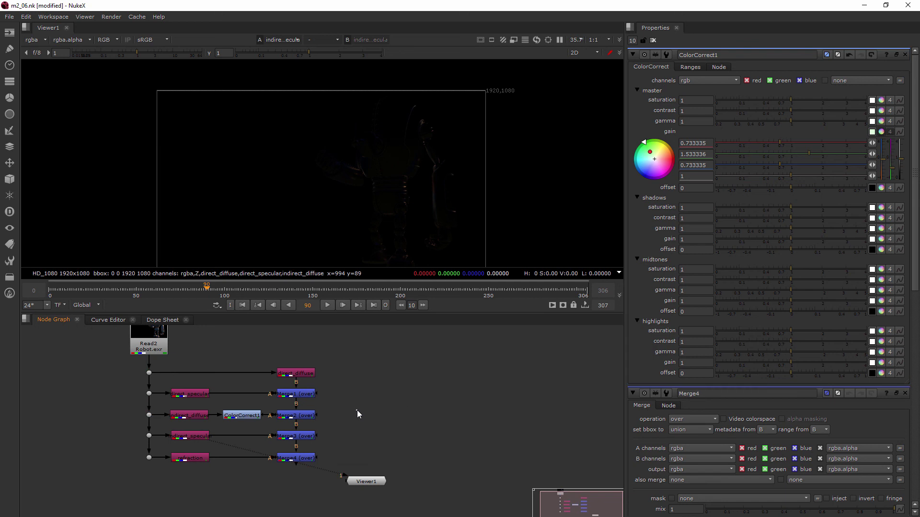
{"action": "key", "text": "Tab"}
{"action": "type", "text": "col"}
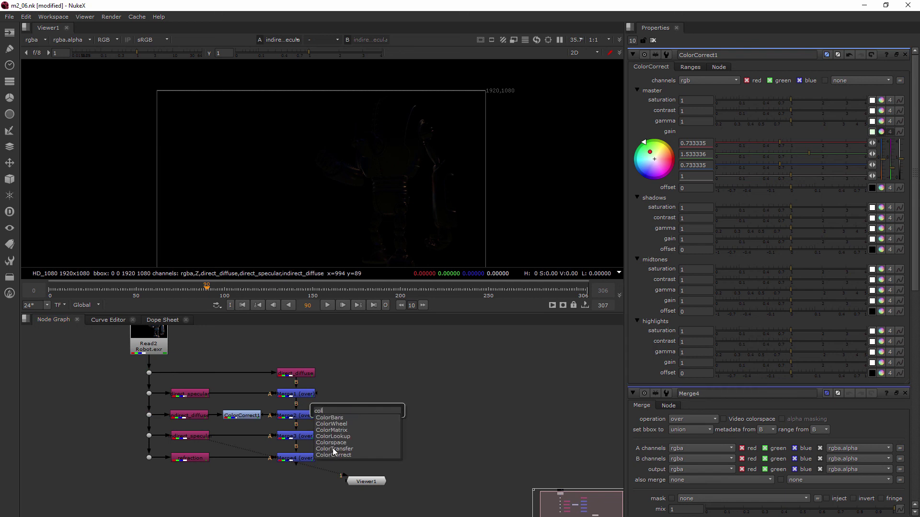
{"action": "left_click", "coordinate": [335, 456]}
{"action": "left_click_drag", "start_coordinate": [367, 413], "coordinate": [254, 440]}
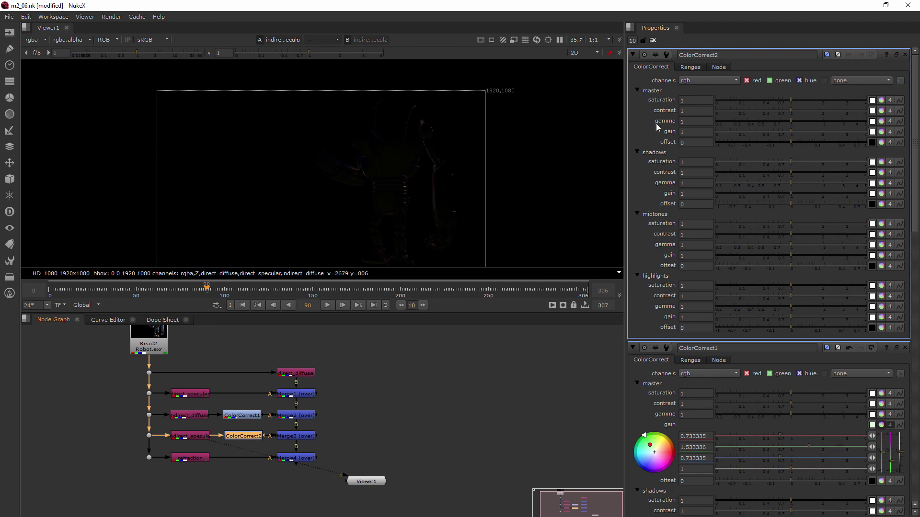
{"action": "key", "text": "1"}
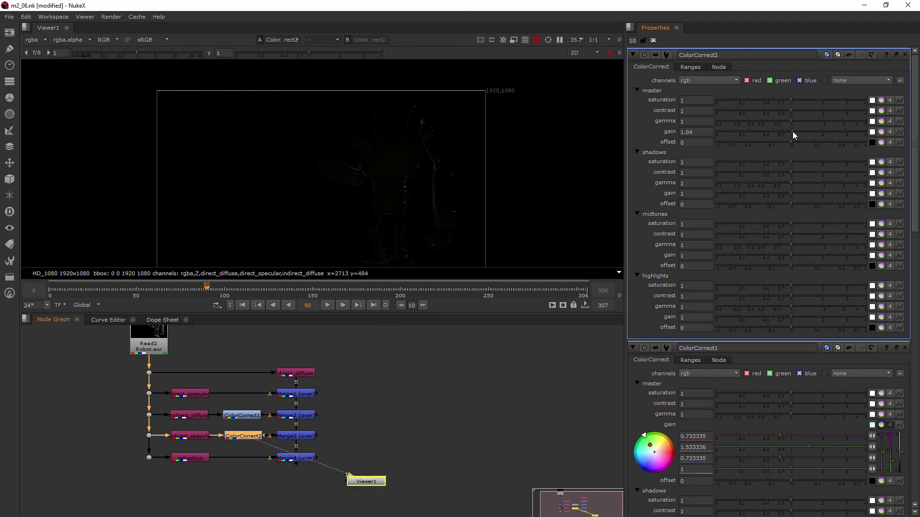
Step: Set ColorCorrect2's master gain to 2.06 and view the full Merge4 composite
{"action": "left_click_drag", "start_coordinate": [810, 132], "coordinate": [881, 130]}
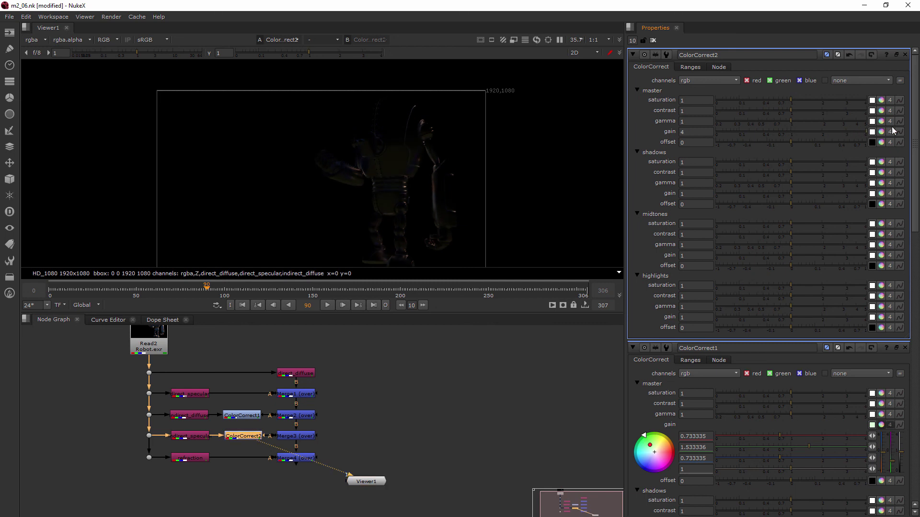
{"action": "left_click_drag", "start_coordinate": [868, 131], "coordinate": [824, 132]}
{"action": "left_click_drag", "start_coordinate": [265, 450], "coordinate": [297, 458]}
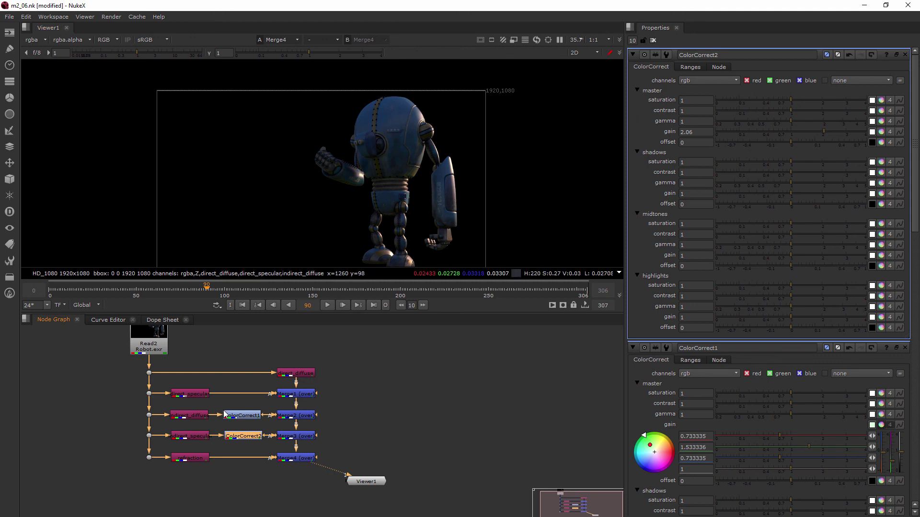
{"action": "left_click", "coordinate": [367, 394]}
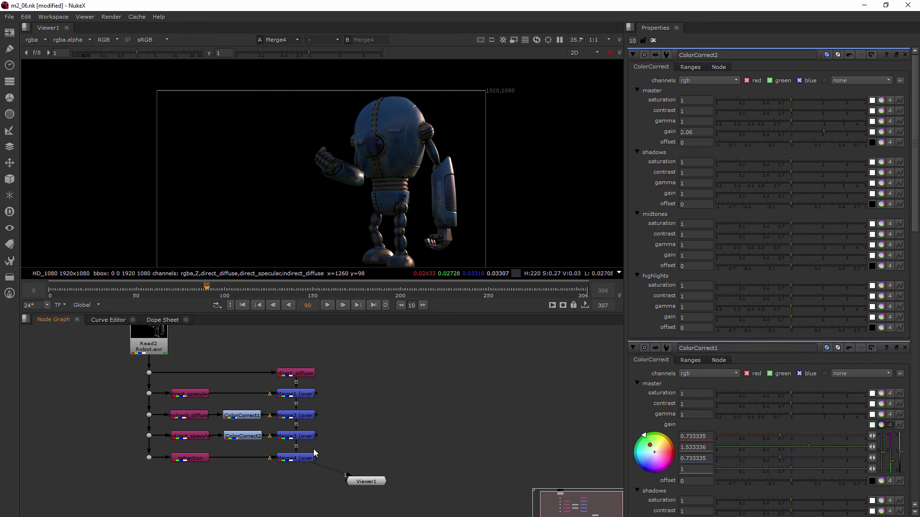
{"action": "left_click", "coordinate": [147, 335]}
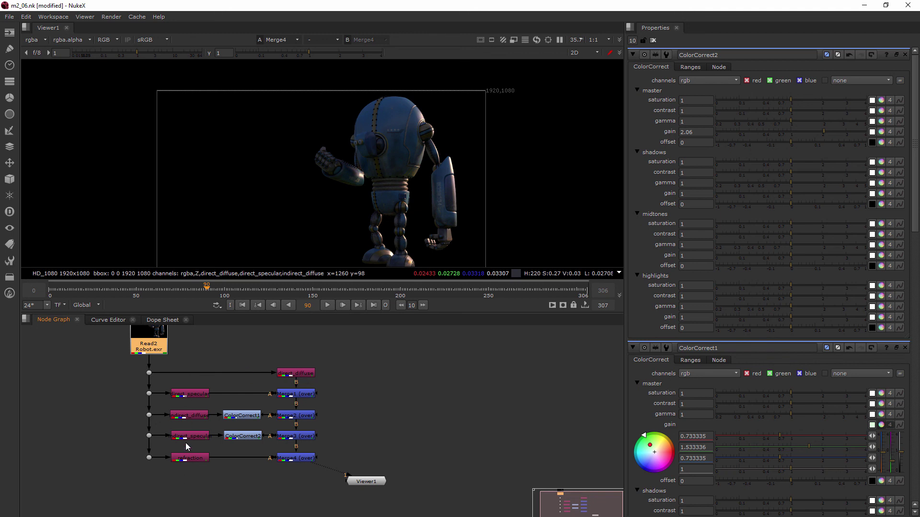
Step: Align the direct_diffuse Read node with the other passes and square its pipe into Merge1 with a Dot
{"action": "left_click_drag", "start_coordinate": [296, 378], "coordinate": [194, 371]}
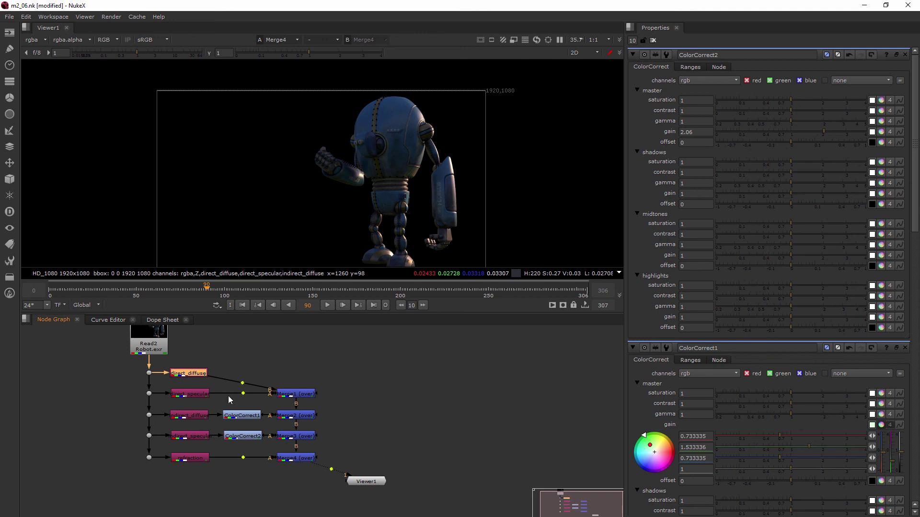
{"action": "key", "text": "ctrl"}
{"action": "left_click_drag", "start_coordinate": [242, 385], "coordinate": [299, 370], "text": "ctrl"}
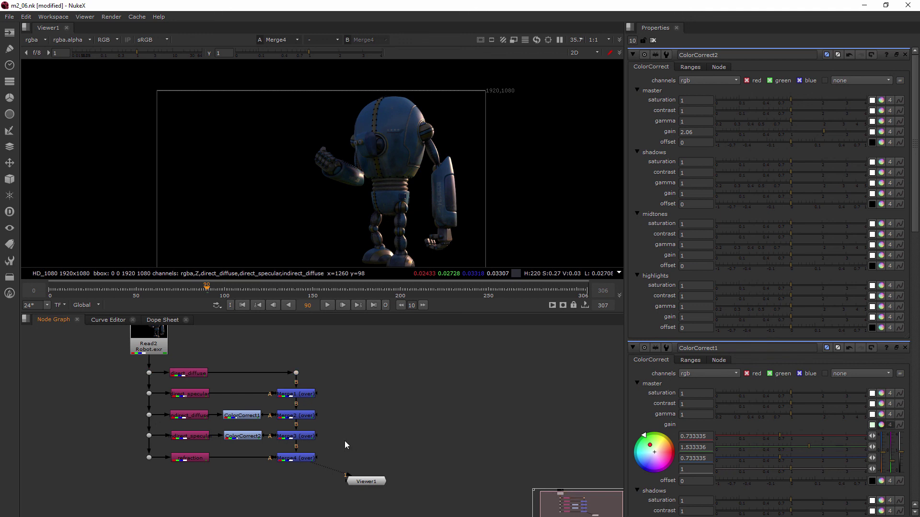
{"action": "left_click", "coordinate": [244, 436]}
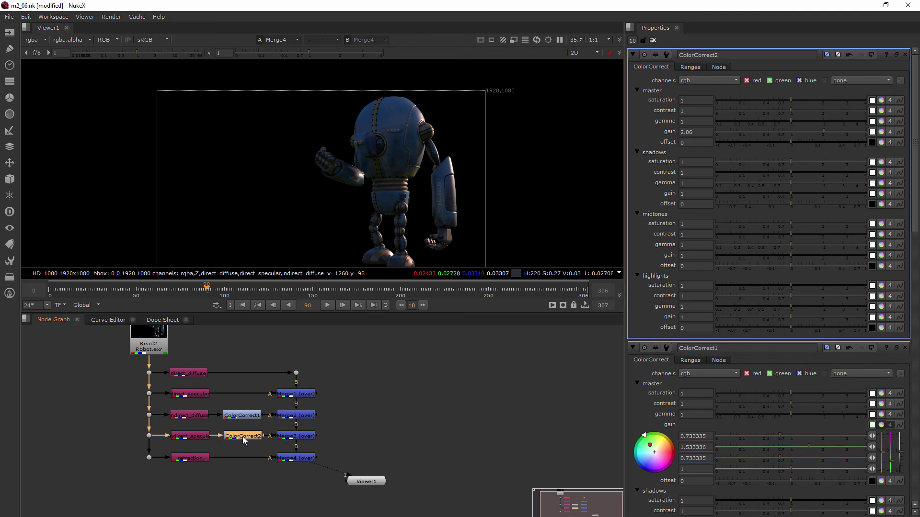
{"action": "left_click", "coordinate": [376, 404]}
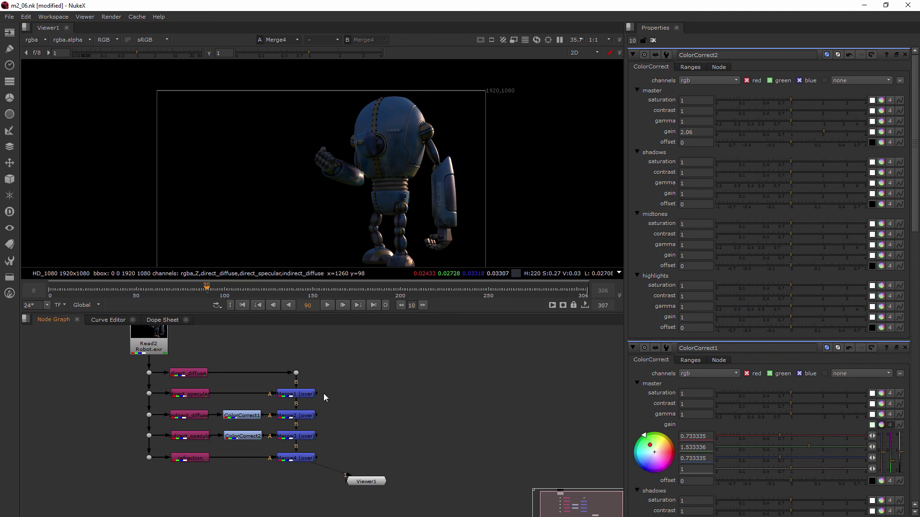
{"action": "middle_click_drag", "start_coordinate": [248, 378], "coordinate": [247, 395]}
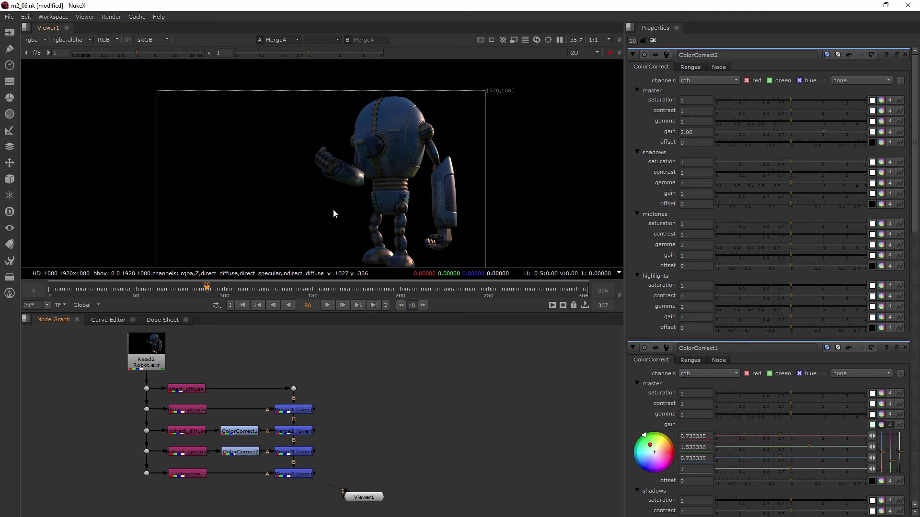
{"action": "middle_click_drag", "start_coordinate": [349, 217], "coordinate": [345, 200]}
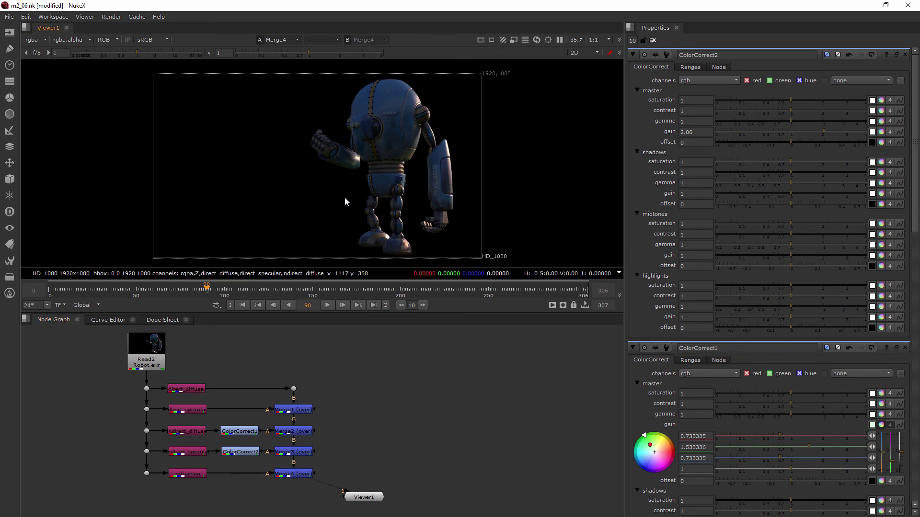